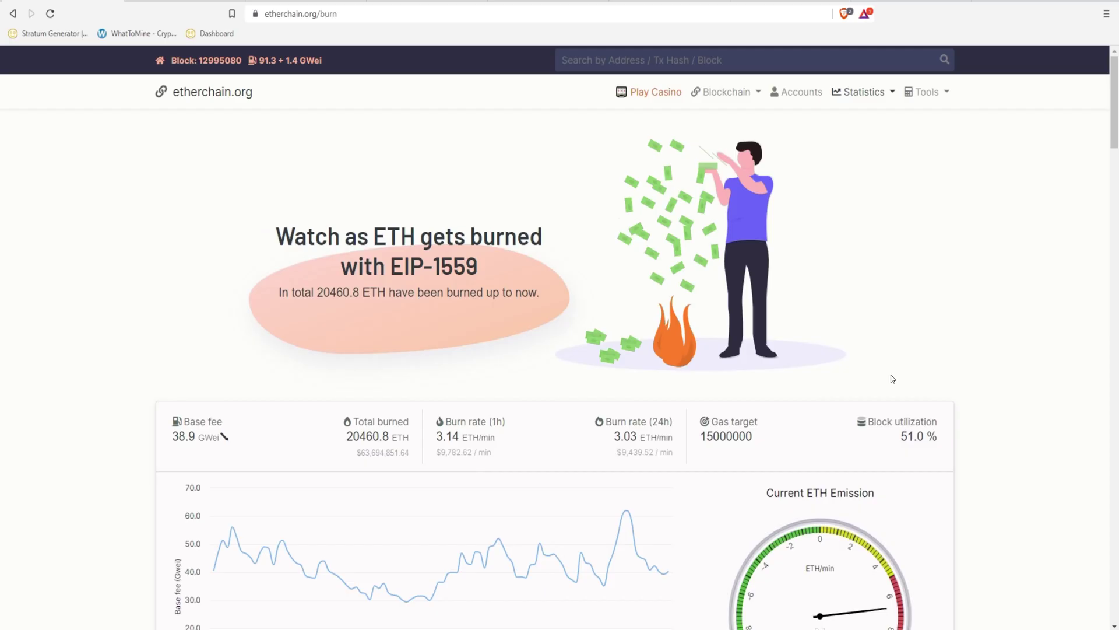
Scroll the Etherchain burn stats and reload them until the total reads 20475.1 ETH
scroll(891, 378, "down", 2)
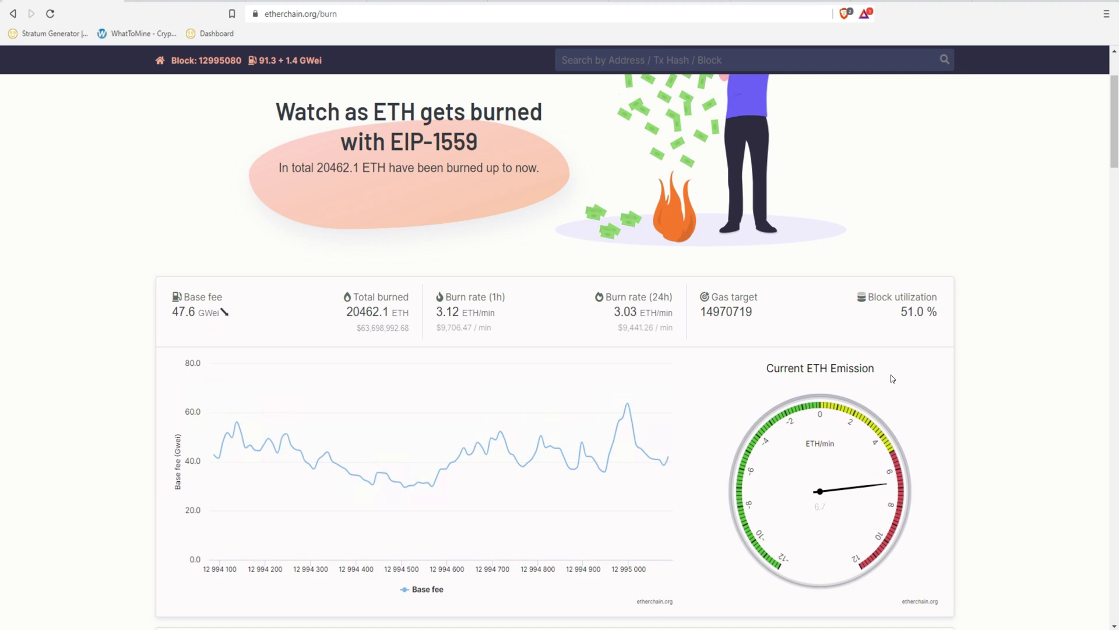
scroll(892, 379, "down", 6)
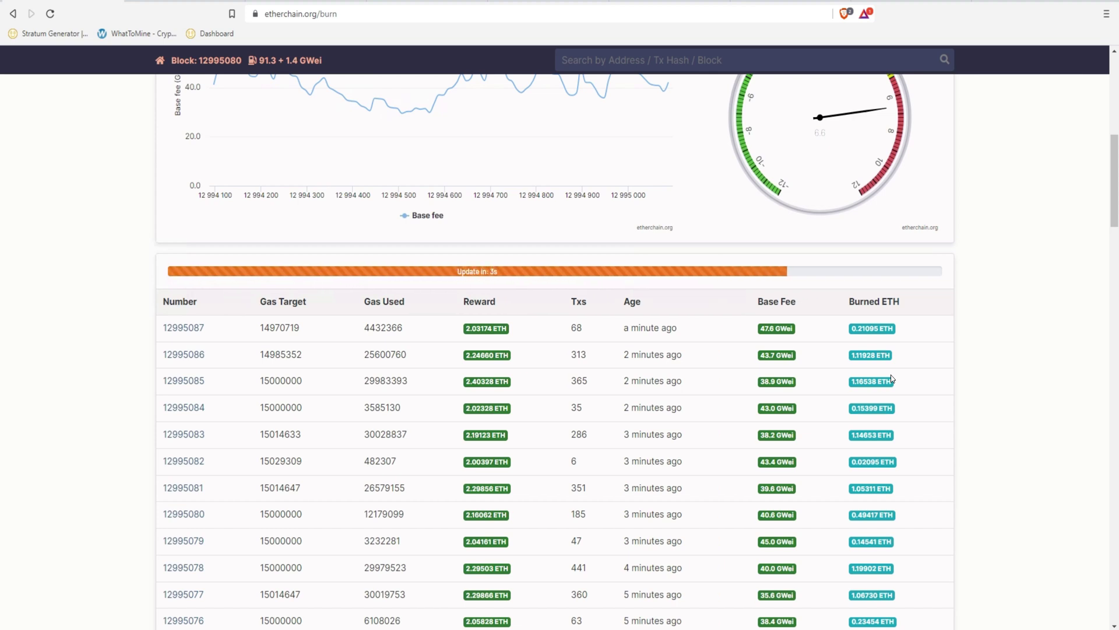
key("alt+Left")
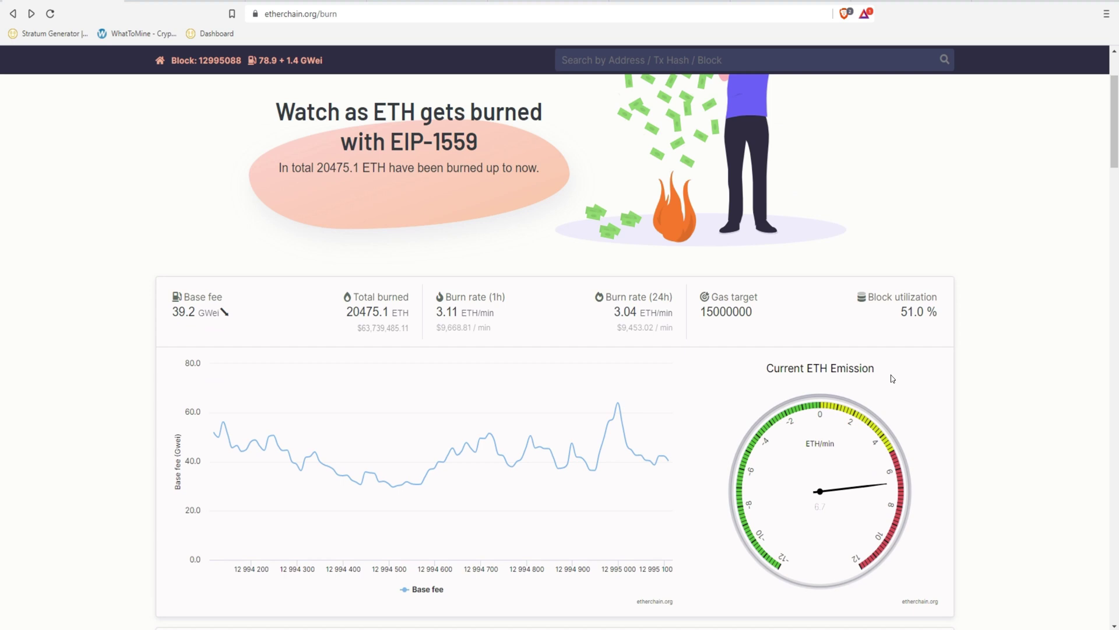
Pass through the LimeChain EIP 1559 article to the WhatToMine GPU calculator
key("ctrl+Tab")
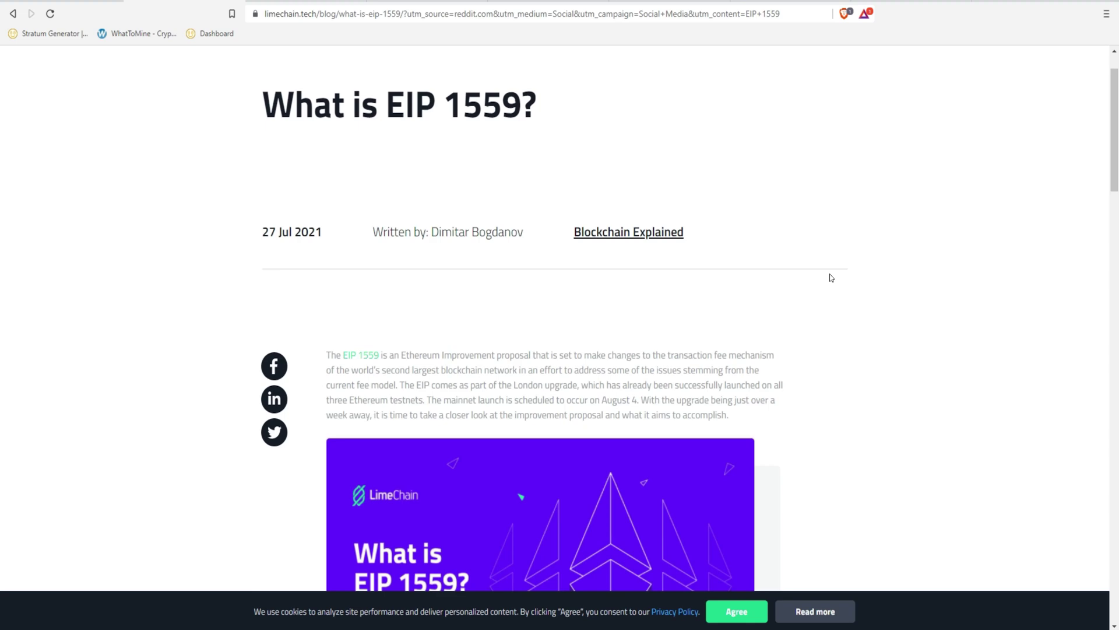
key("ctrl+Tab")
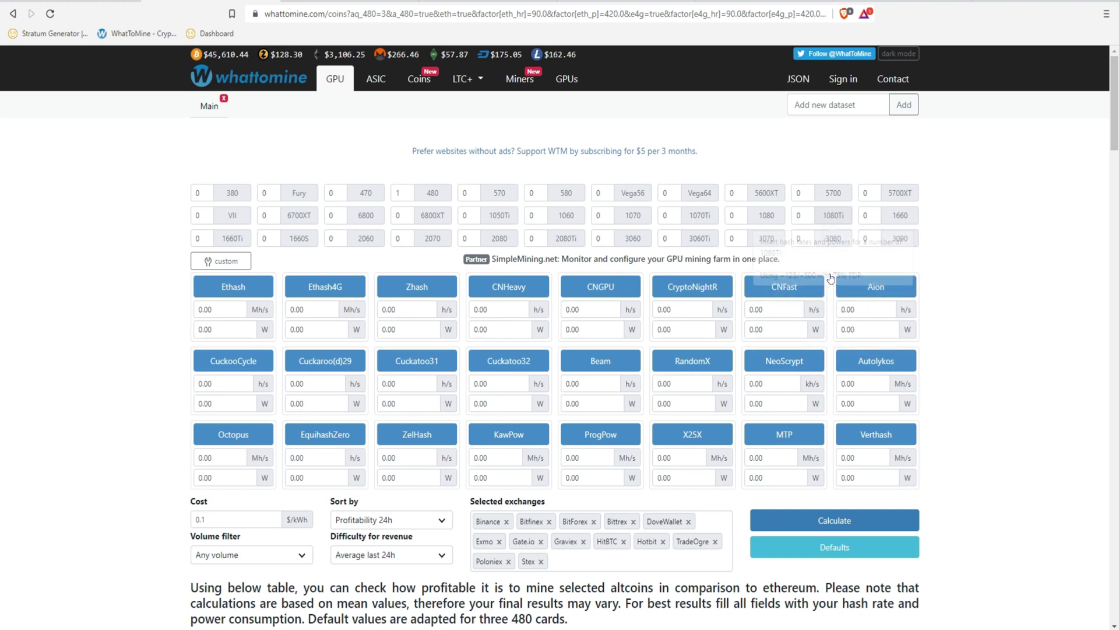
Add six RTX 3070 cards, set Ethash to 372 Mh/s, and recalculate profitability
key("Tab")
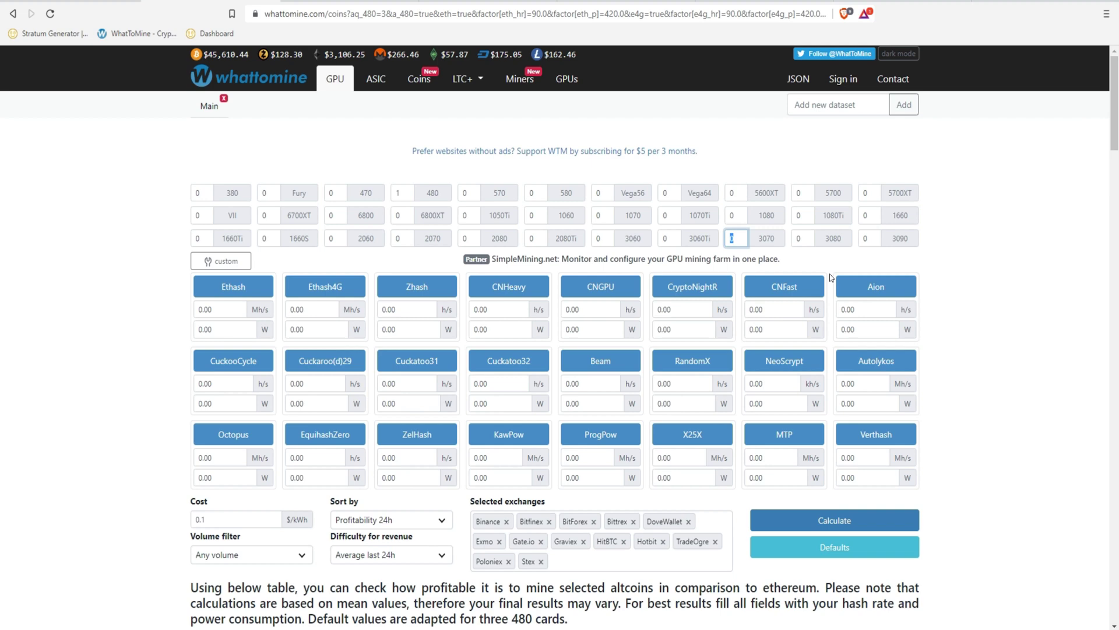
type("6")
key("Tab")
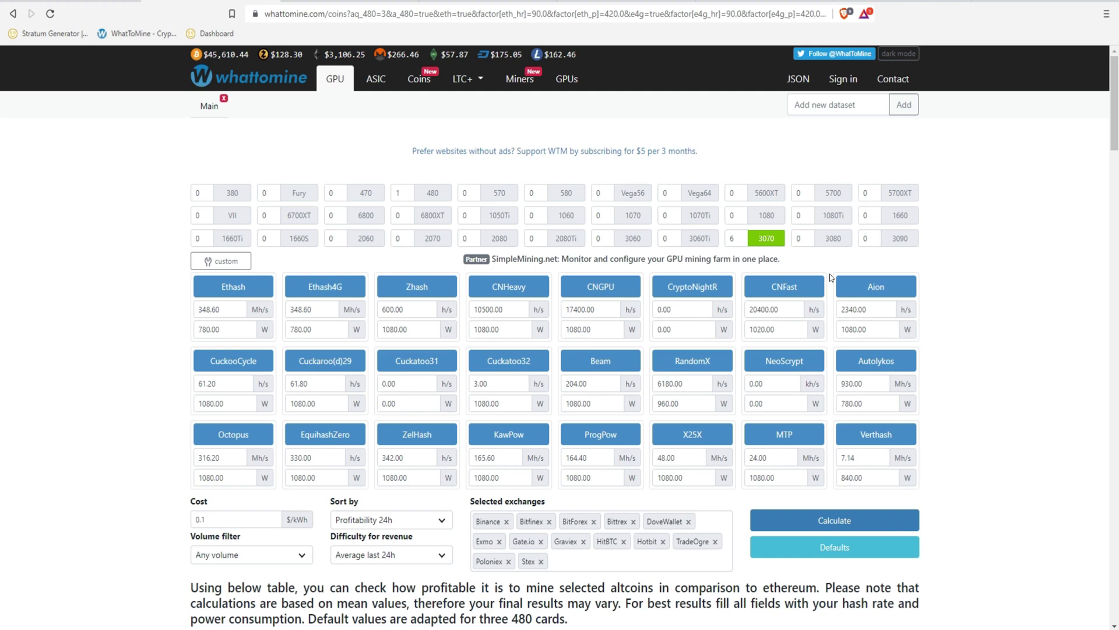
key("Tab")
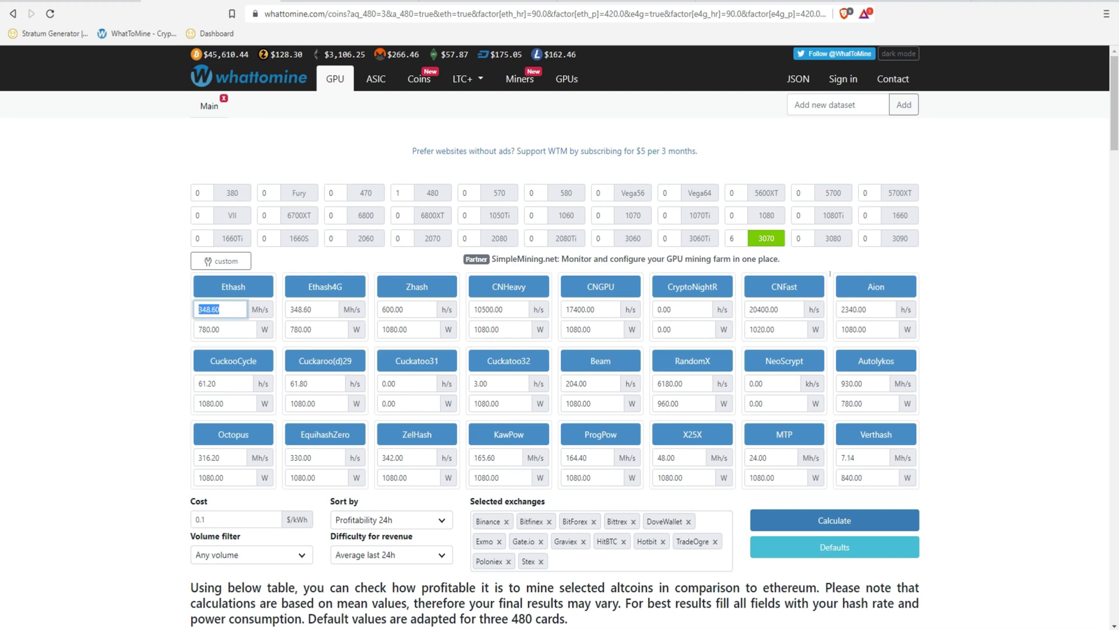
type("372")
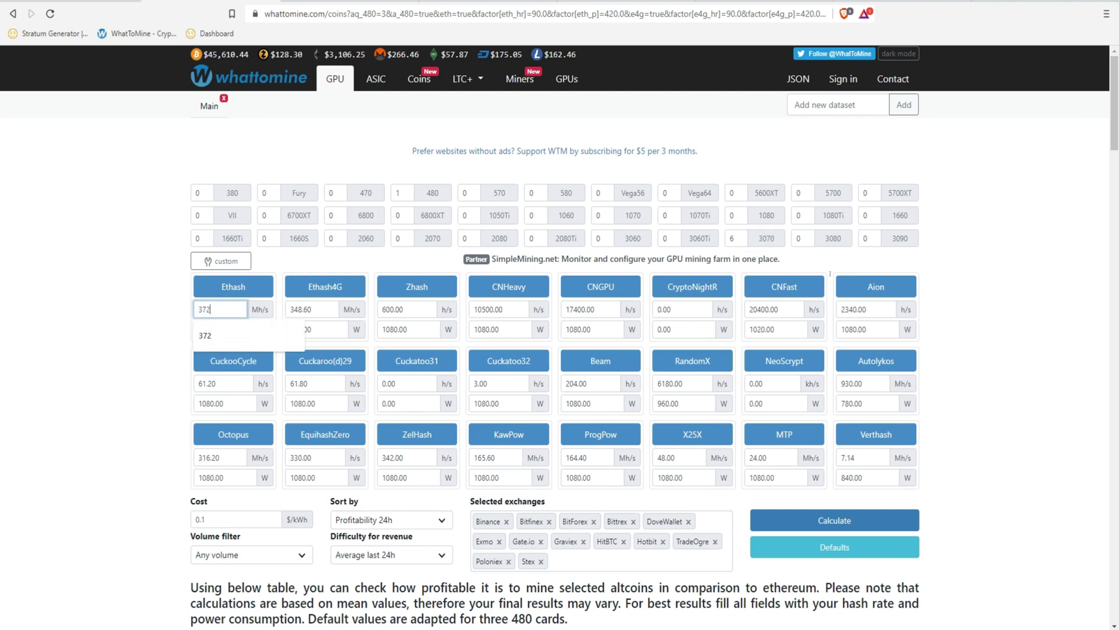
left_click(831, 277)
scroll(830, 278, "down", 2)
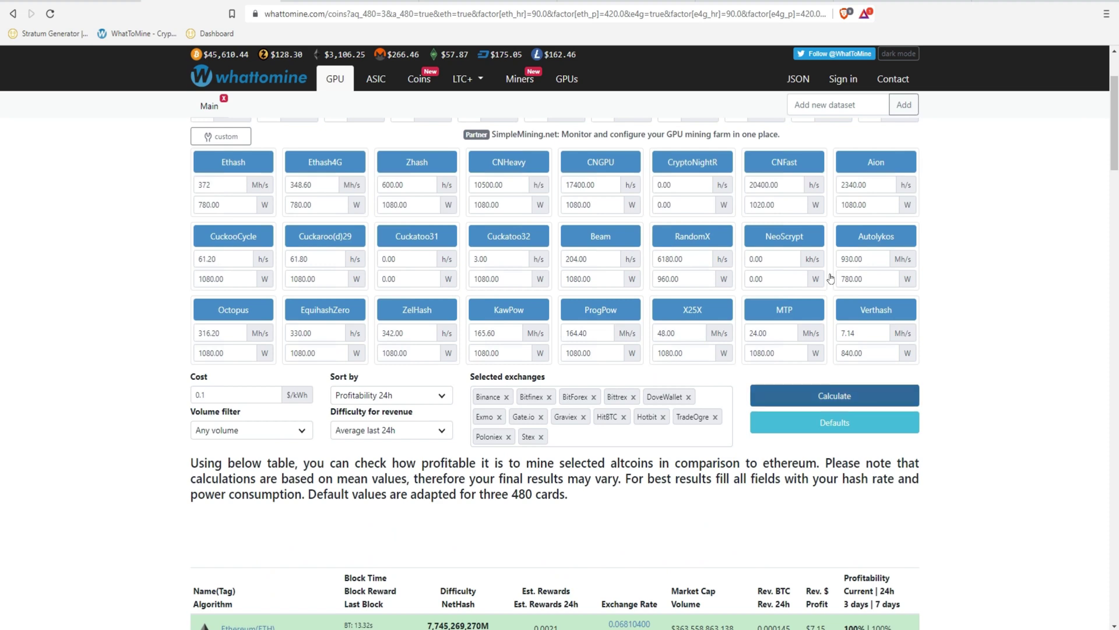
key("Return")
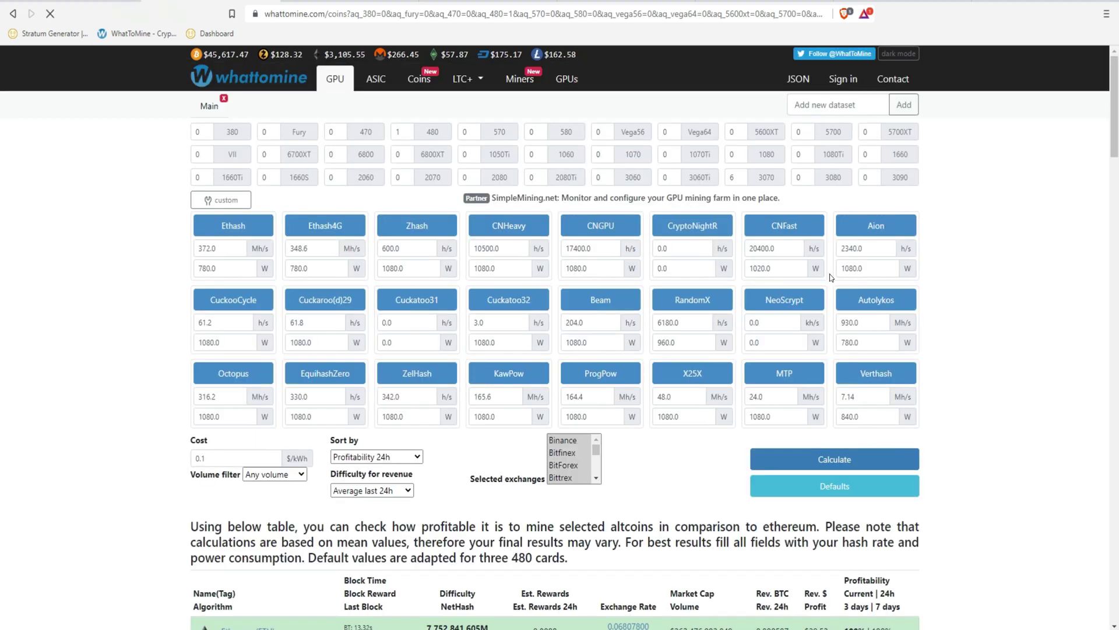
scroll(830, 278, "down", 5)
scroll(831, 278, "down", 1)
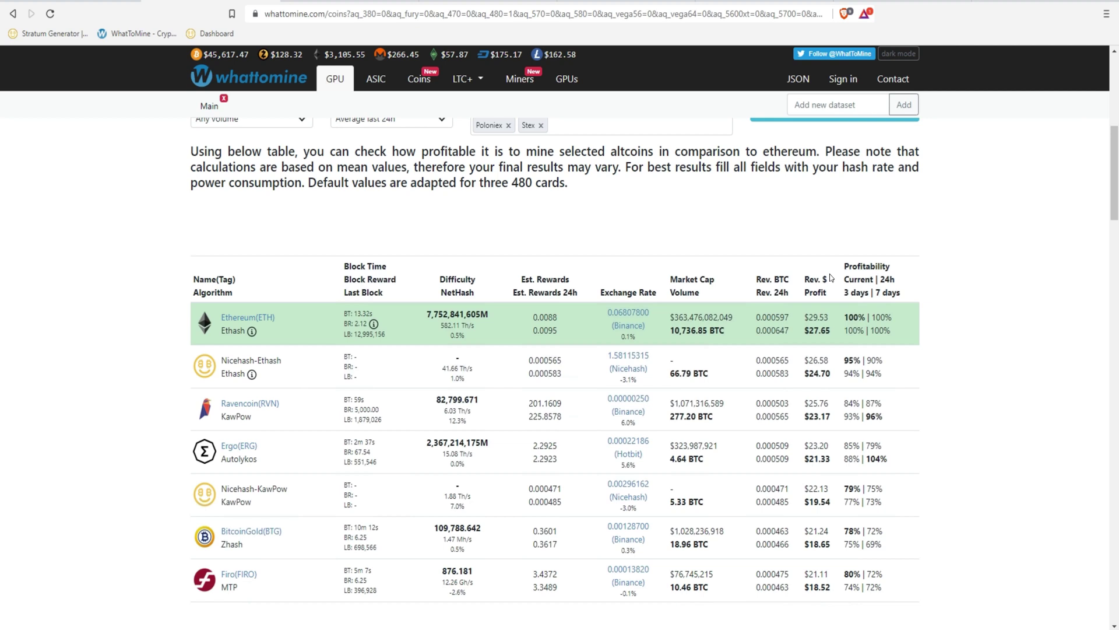
scroll(831, 278, "down", 1)
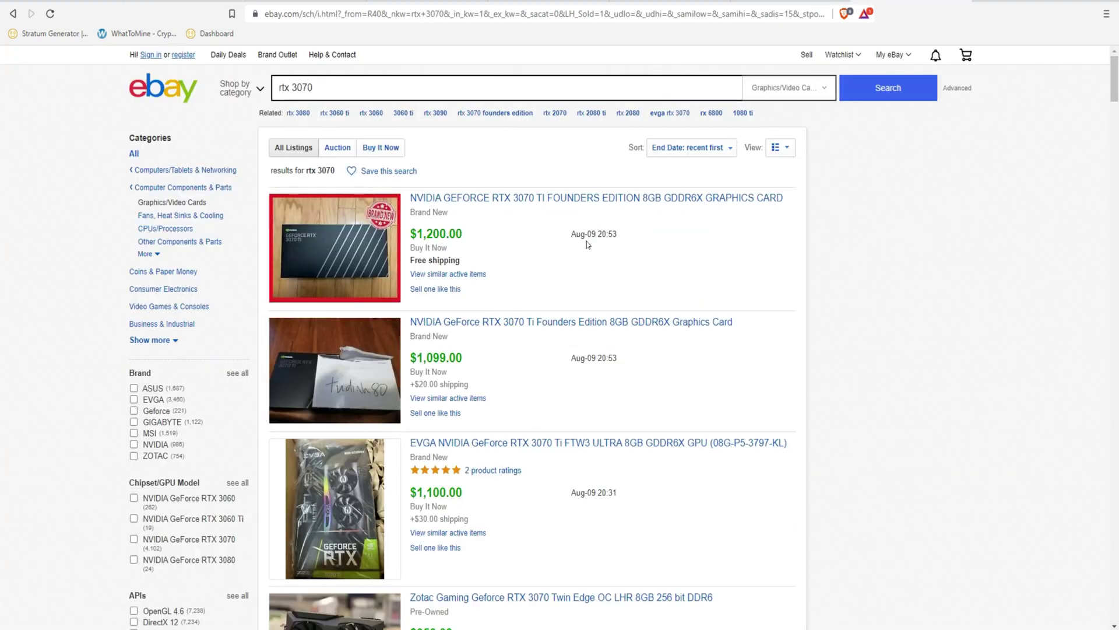
Browse eBay sold RTX 3070 listings, highlighting prices from $1,139.99 to $1,182.00
scroll(543, 356, "down", 1)
scroll(543, 356, "down", 2)
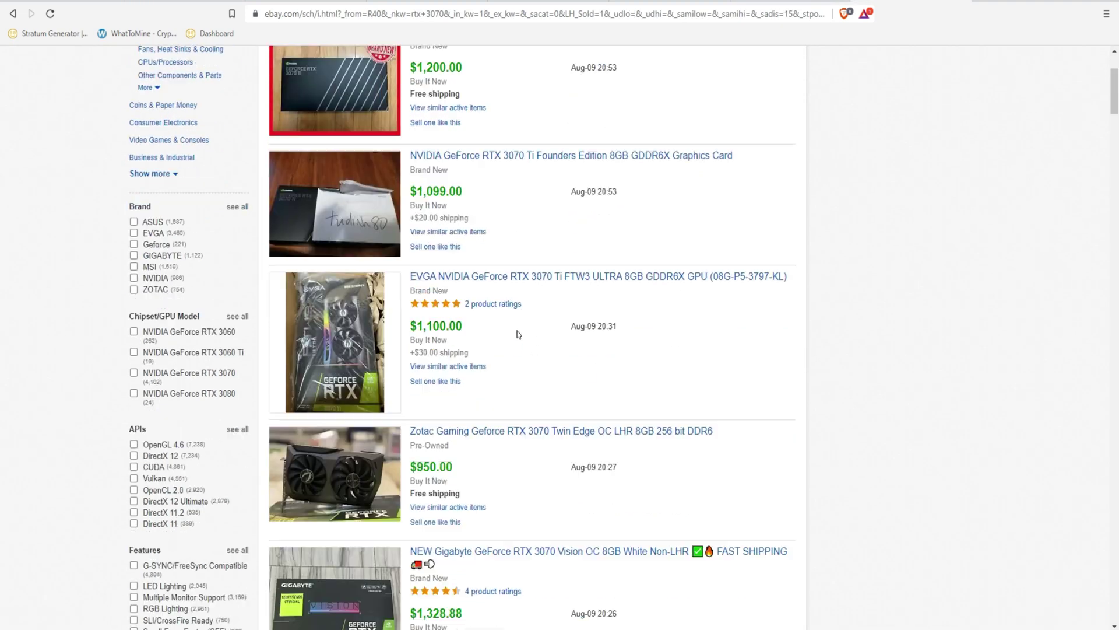
scroll(519, 334, "down", 3)
left_click_drag(417, 259, 453, 259)
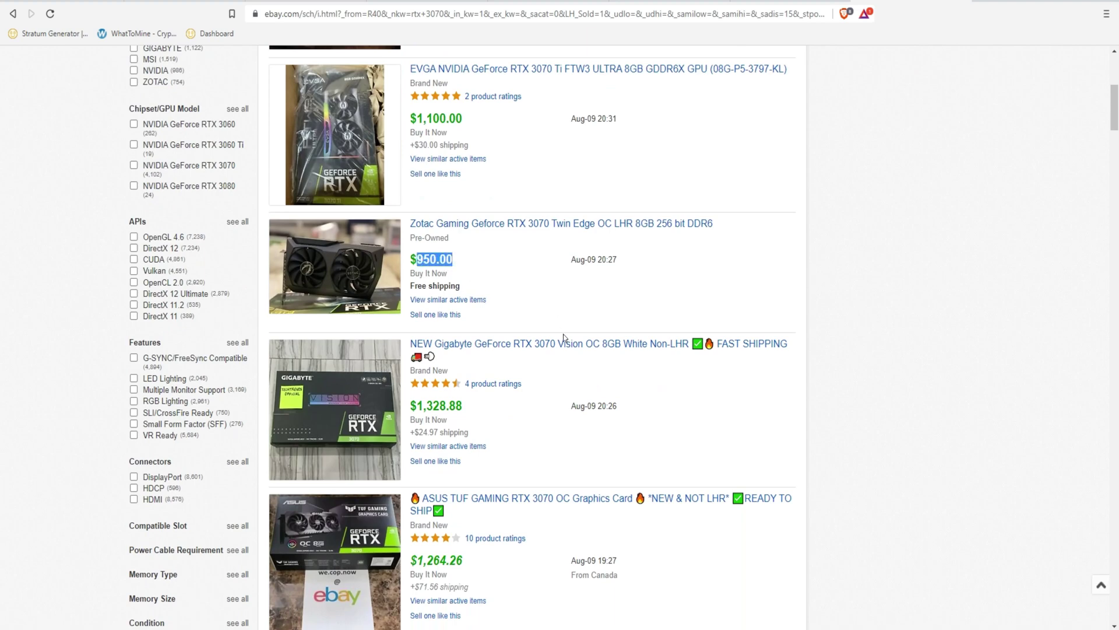
scroll(563, 337, "down", 1)
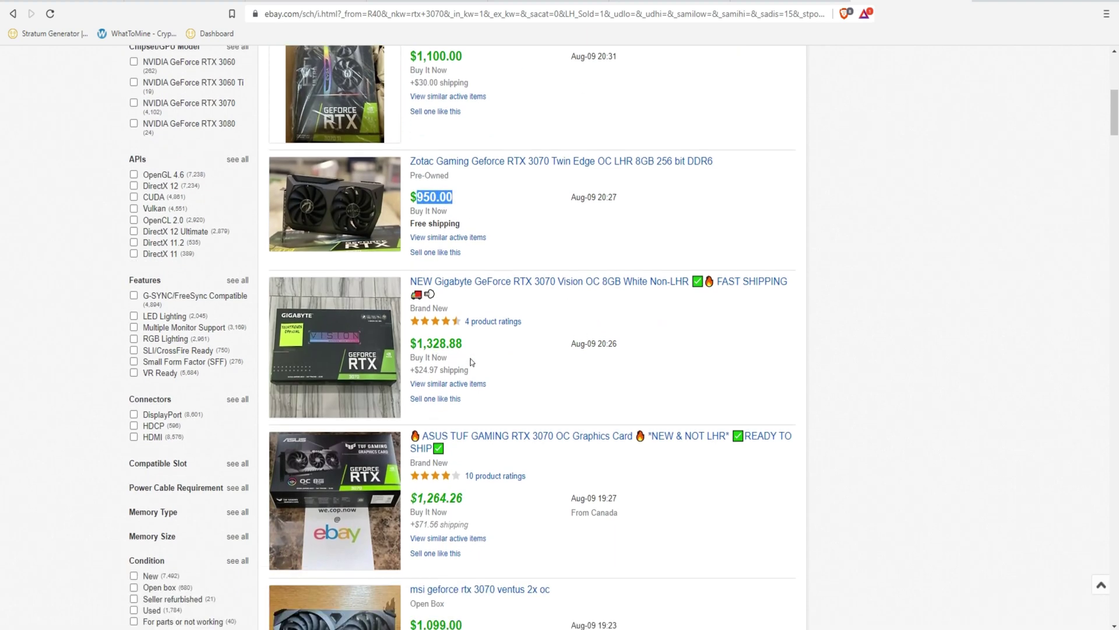
scroll(472, 362, "down", 6)
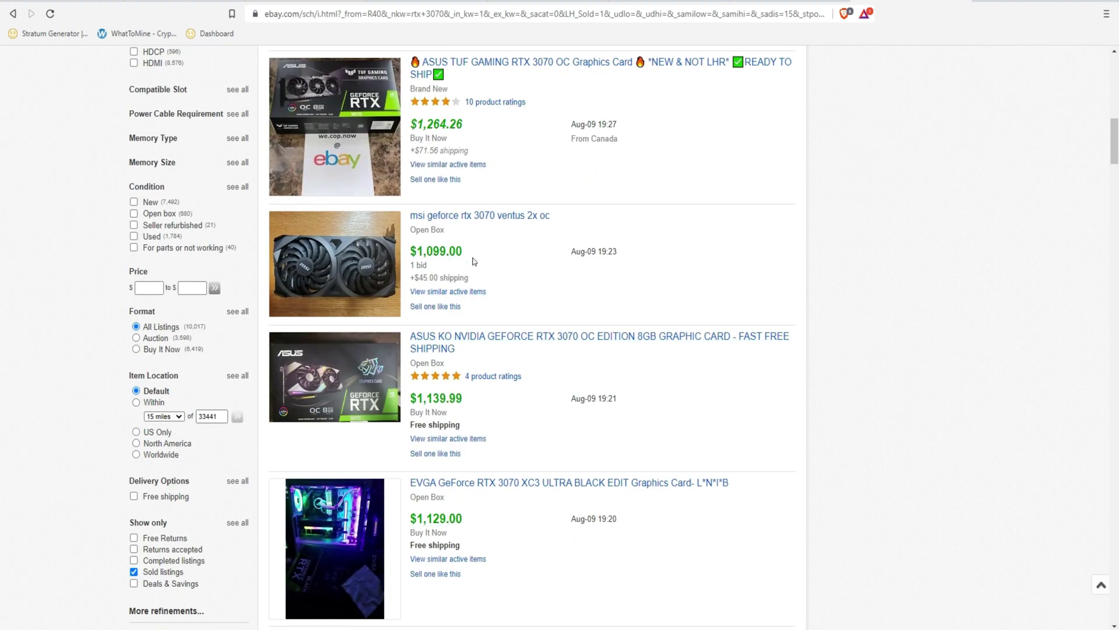
scroll(475, 261, "down", 2)
scroll(490, 327, "down", 1)
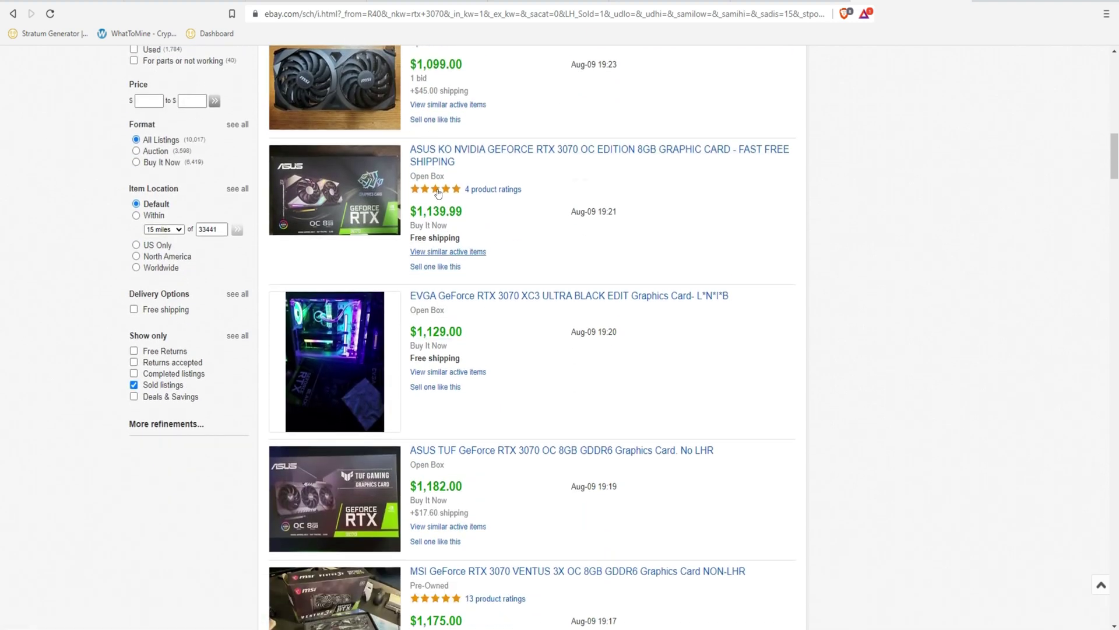
left_click_drag(415, 211, 516, 494)
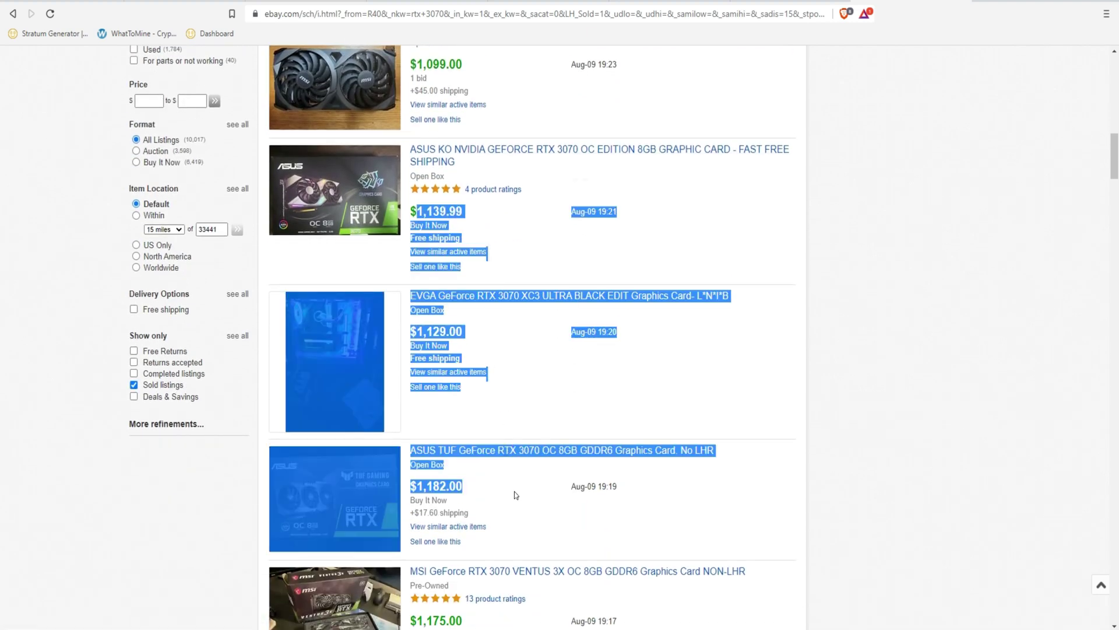
left_click(516, 495)
Finish reviewing the listings and return to the My Crypto Buddy Ethereum calculator
scroll(515, 494, "down", 8)
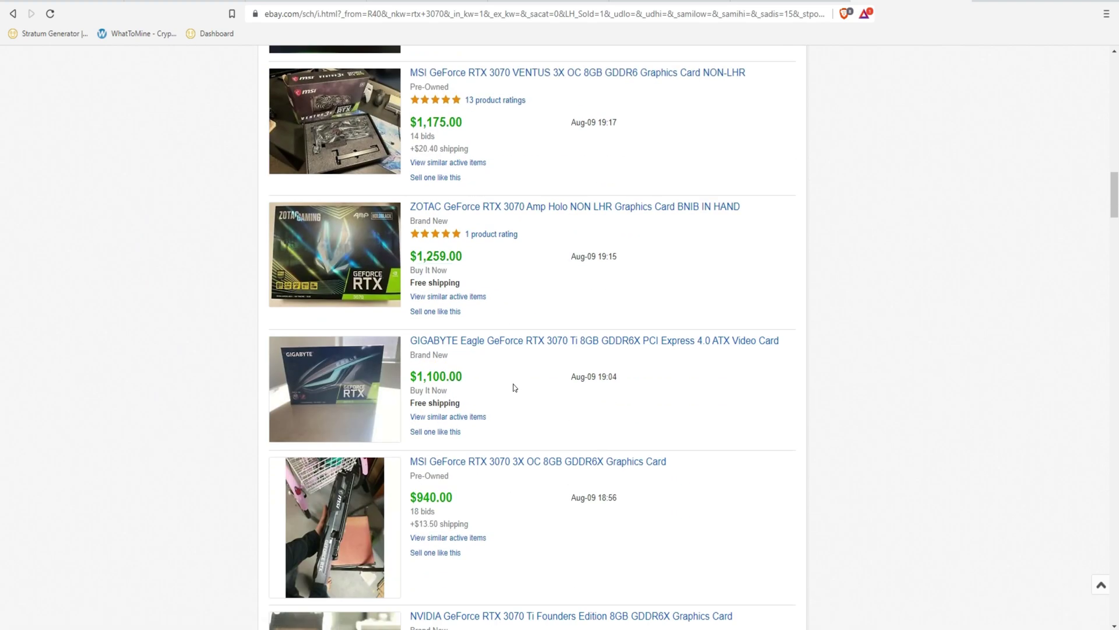
scroll(523, 414, "down", 2)
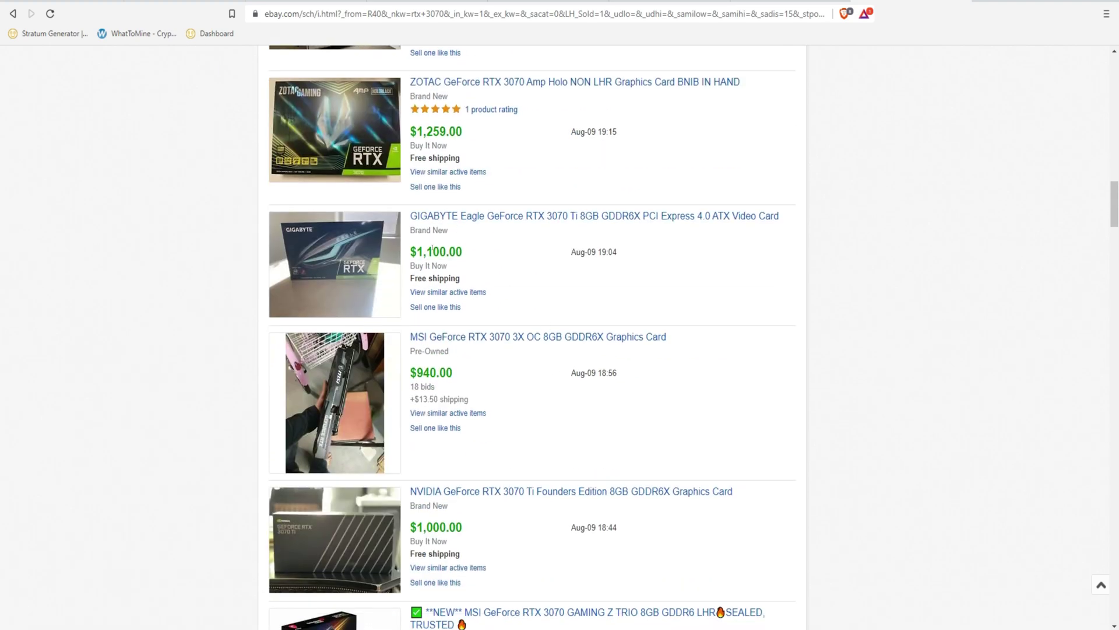
scroll(495, 245, "up", 3)
scroll(475, 280, "up", 4)
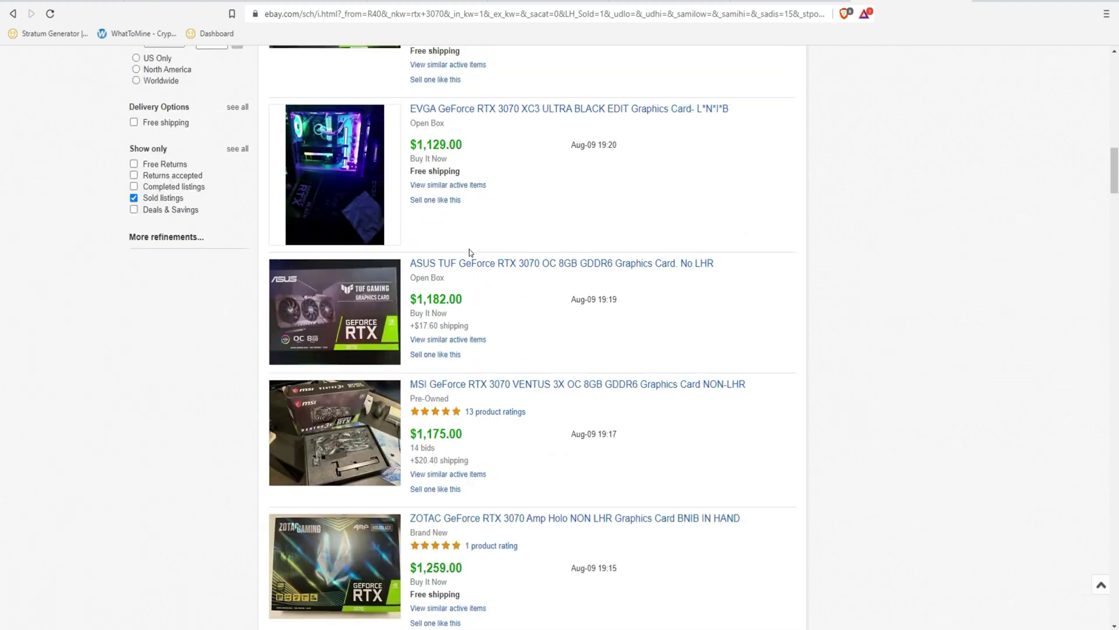
scroll(475, 256, "up", 2)
key("ctrl+Tab")
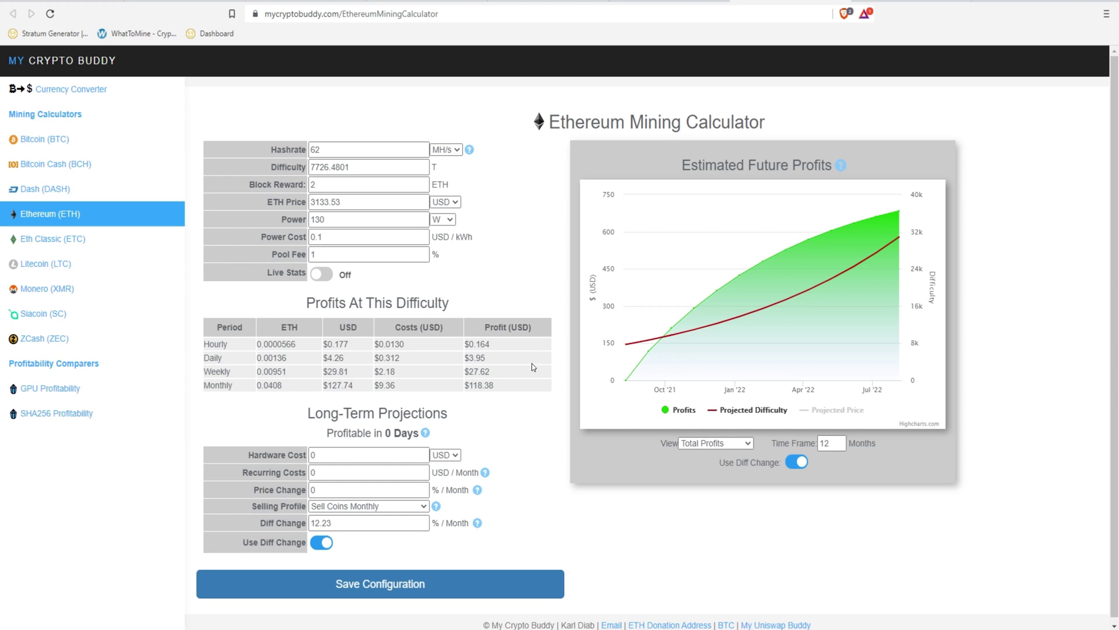
Launch Calculator via 'calc' and compute 1150×6 + 500 = 7,400
key("super")
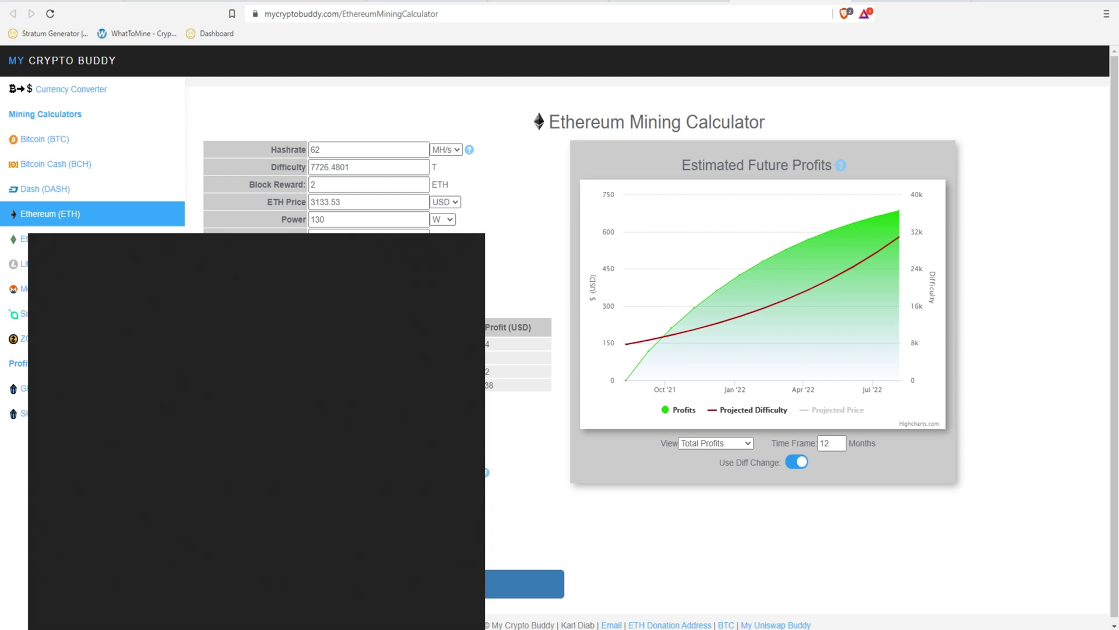
type("calc")
key("Return")
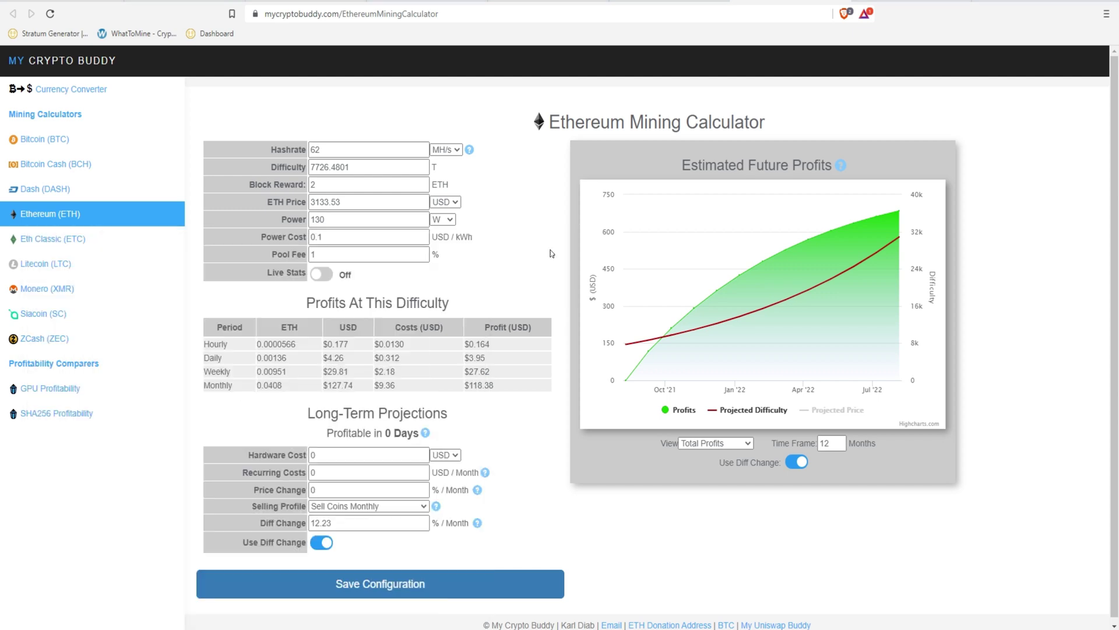
type("115")
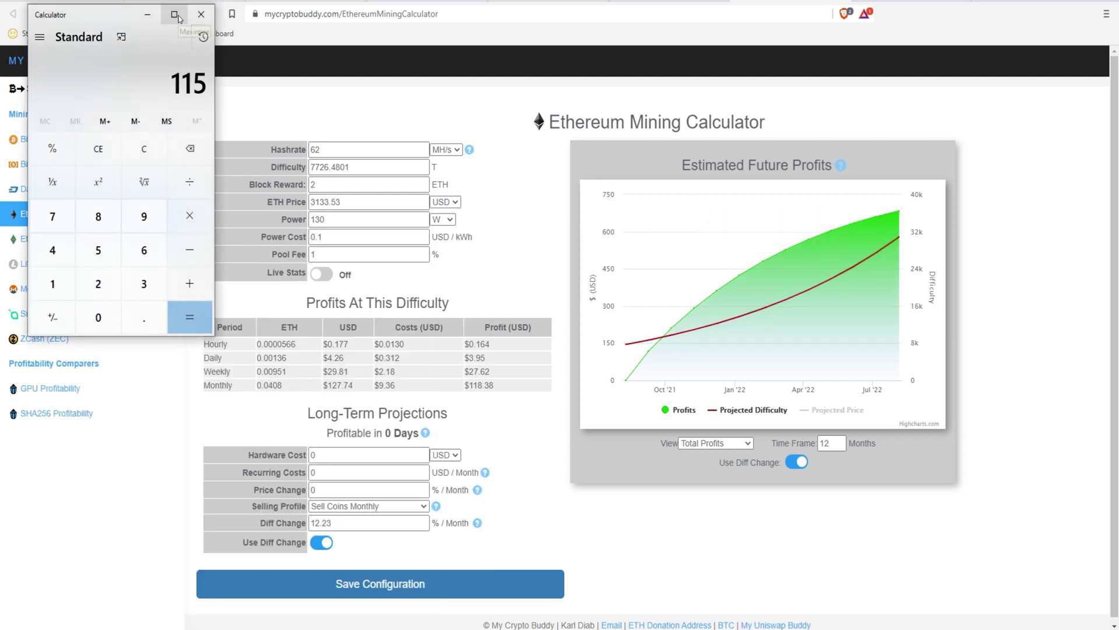
type("0*6")
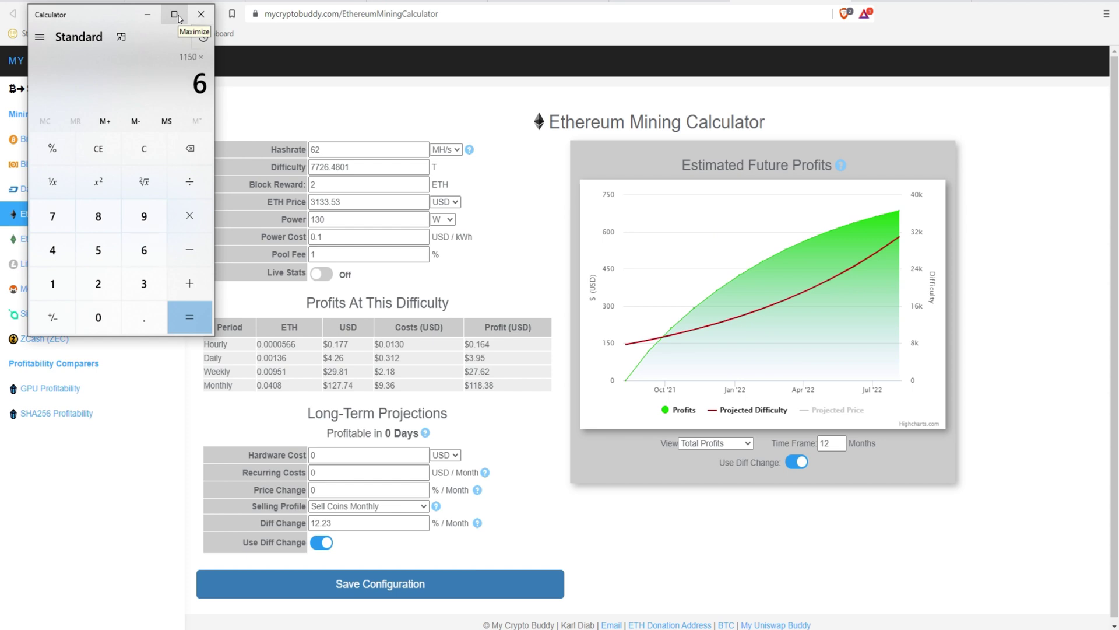
key("Return")
left_click_drag(113, 14, 124, 32)
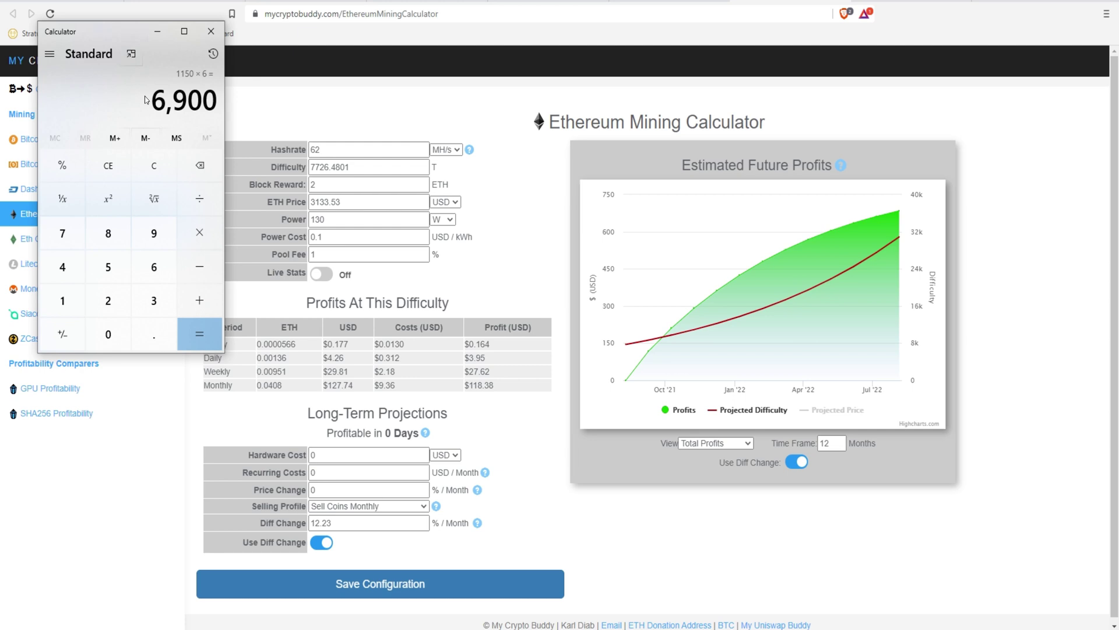
key("plus")
type("500")
key("Return")
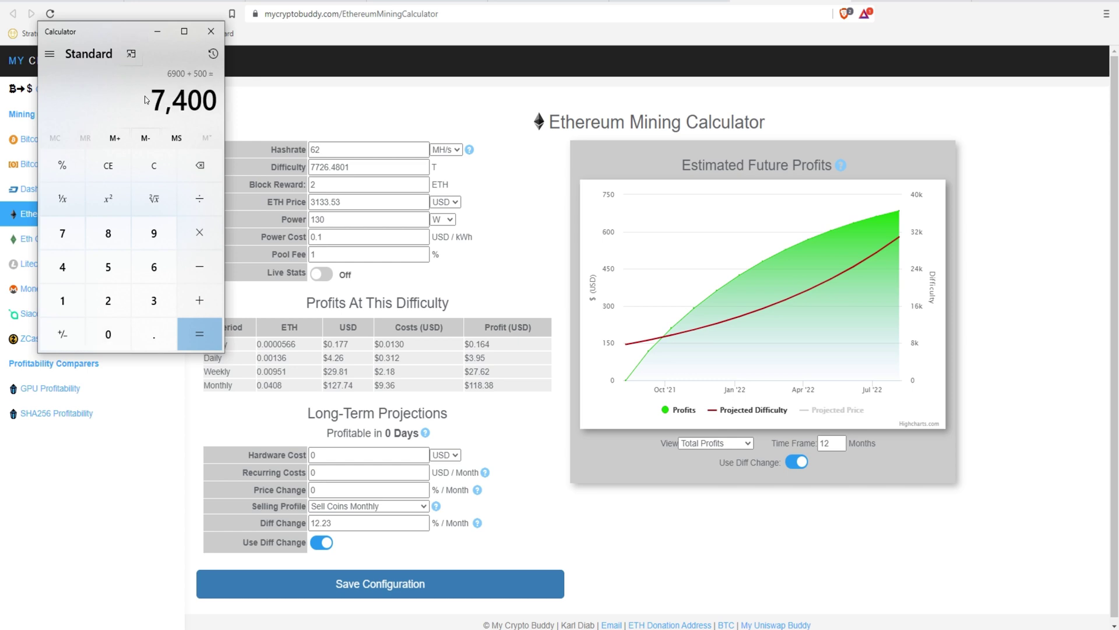
Replace the hardware cost of 0 with 7400 USD
left_click(211, 31)
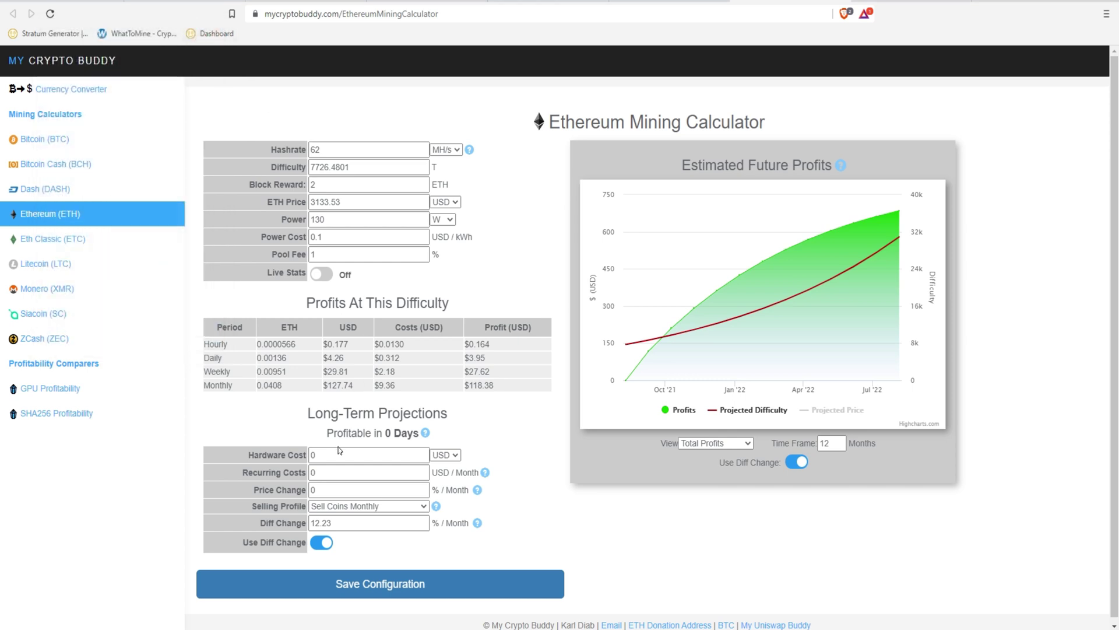
left_click(341, 453)
key("BackSpace")
type("7400")
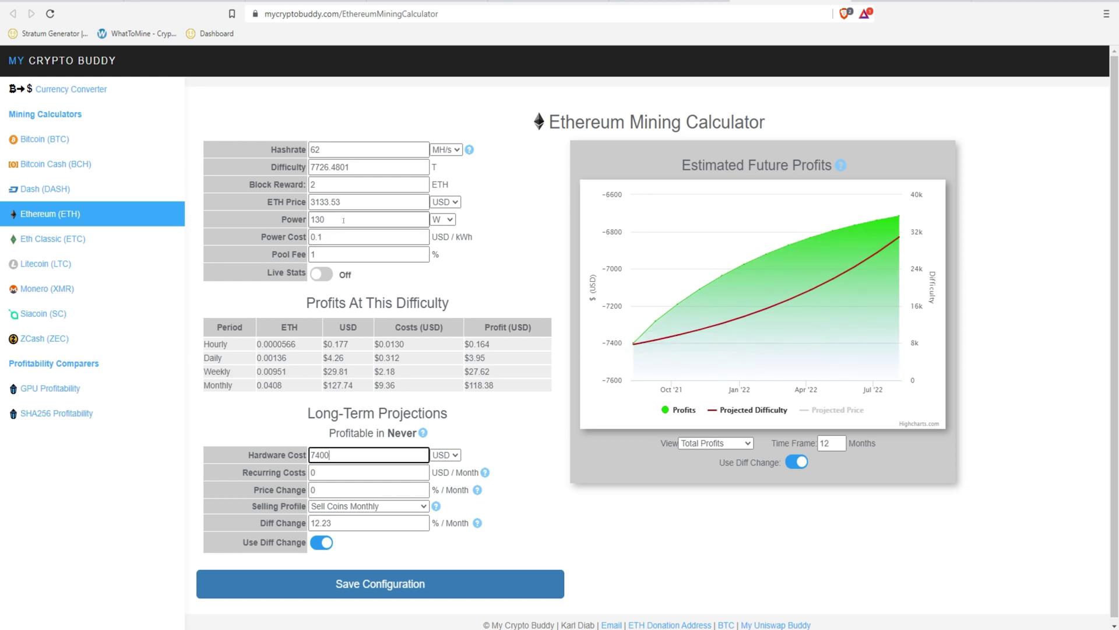
Change power from 130 to 780 W and hashrate from 62 to 372 MH/s
double_click(344, 220)
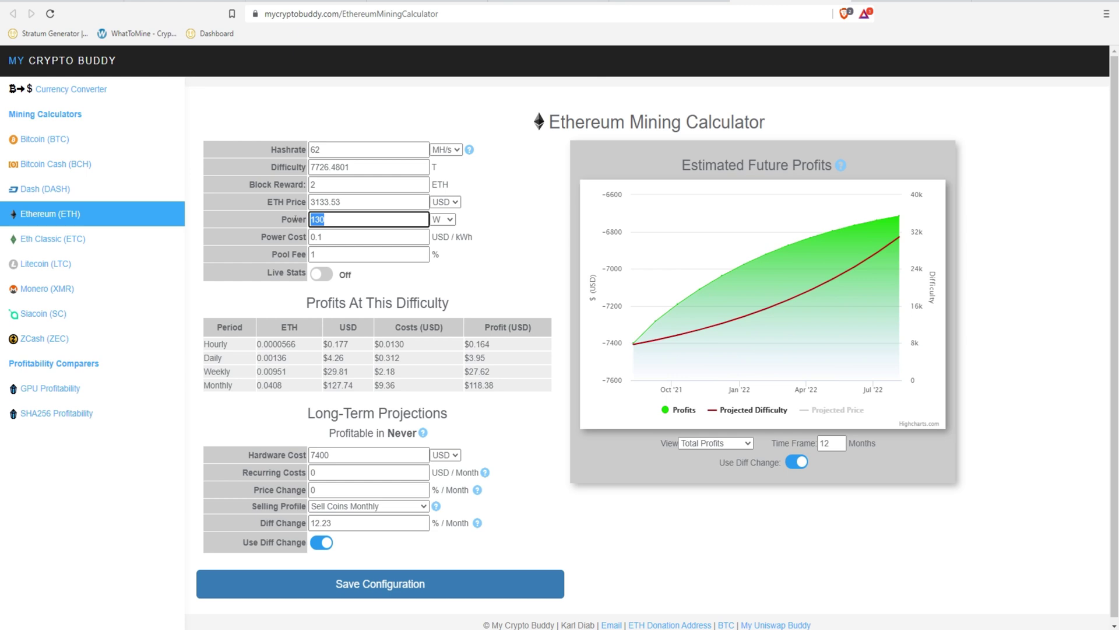
type("780")
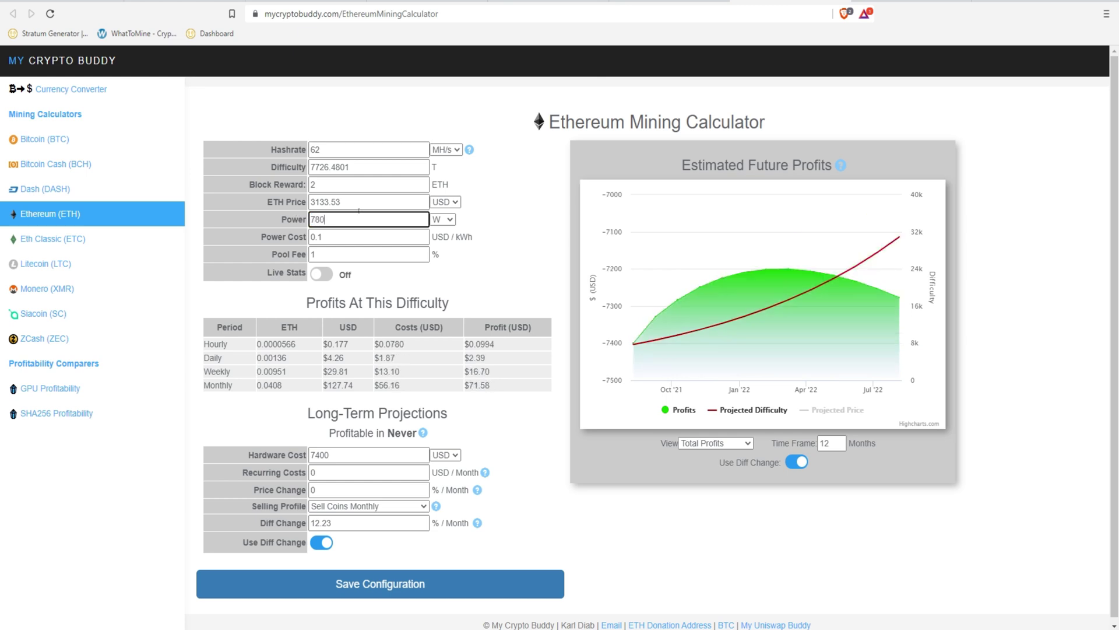
double_click(340, 149)
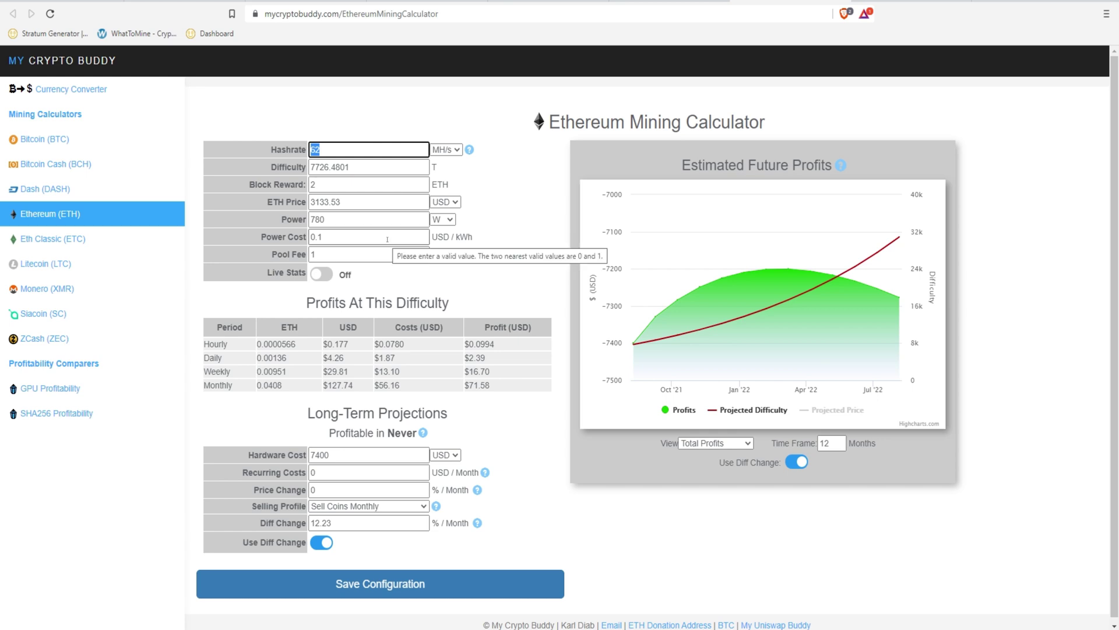
type("372")
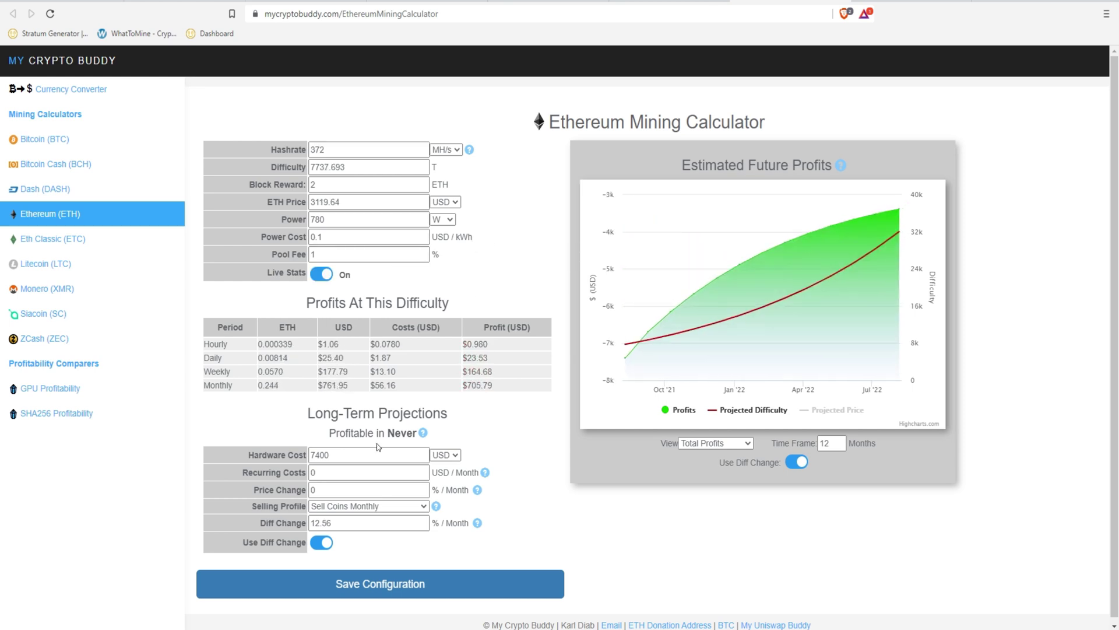
Turn on Live Stats, note the 'Never' profitability result, and set Time Frame to 24 months
left_click(335, 454)
triple_click(374, 432)
left_click_drag(418, 432, 387, 433)
left_click(387, 433)
mouse_move(882, 234)
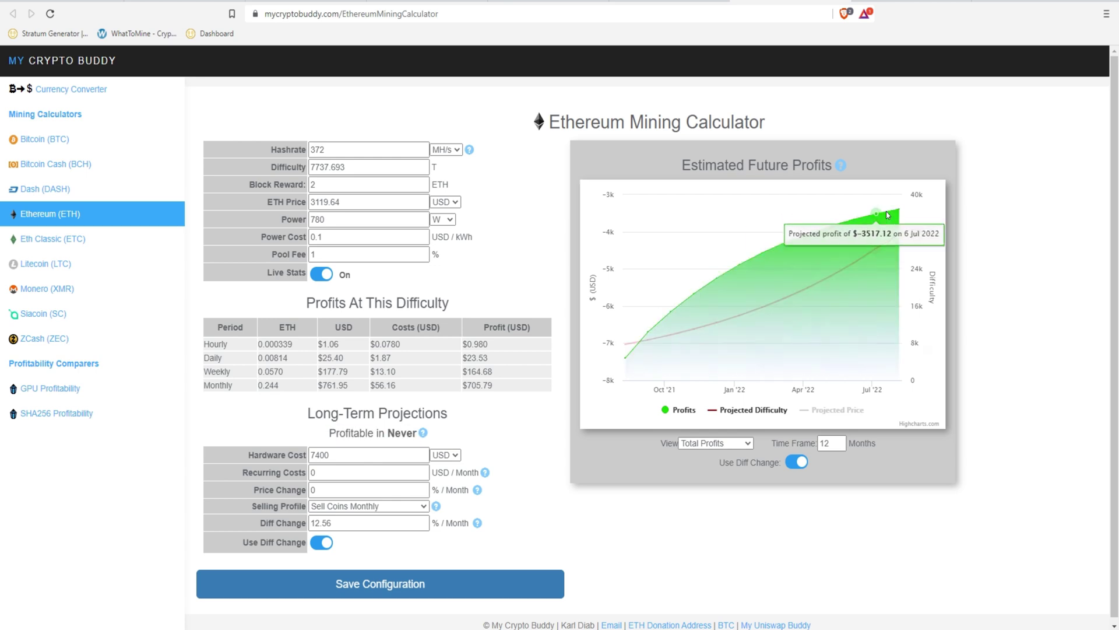
mouse_move(895, 214)
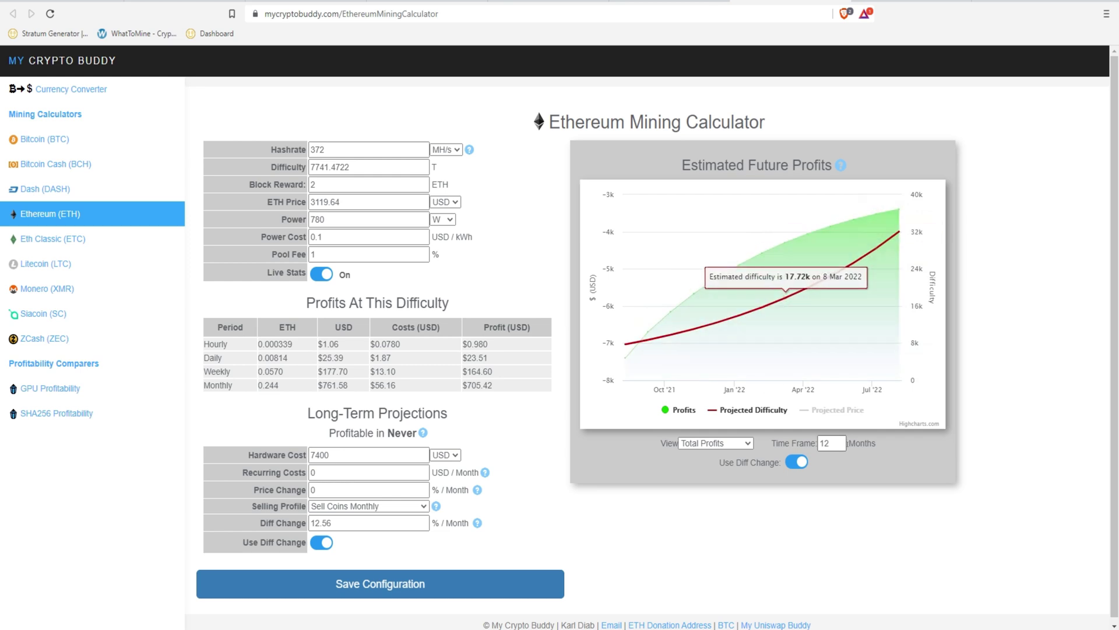
double_click(821, 443)
type("24")
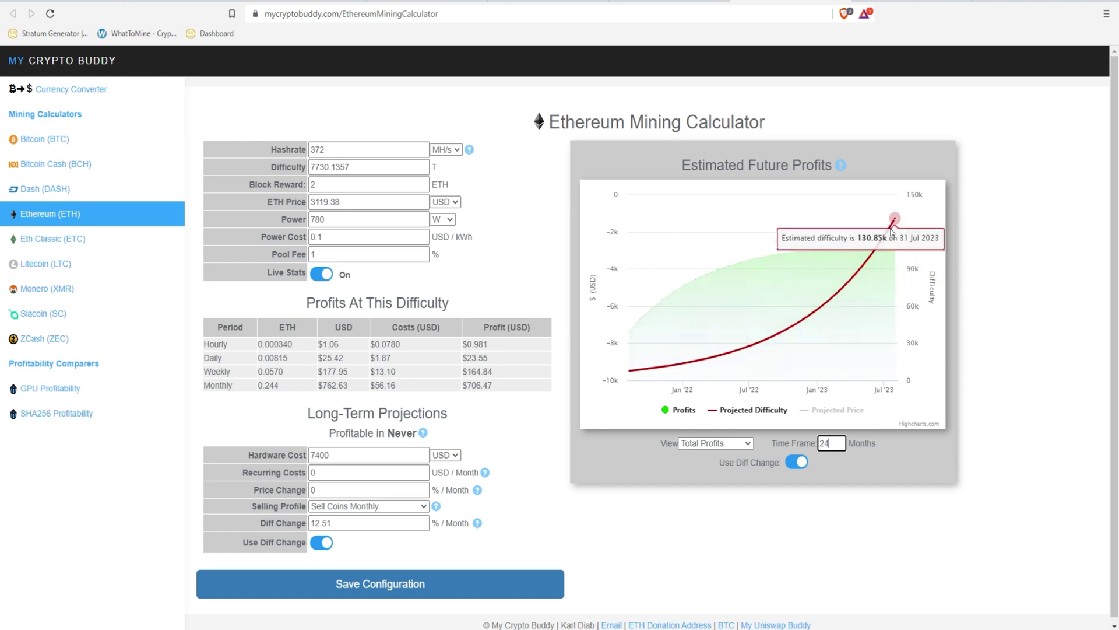
Disable Use Diff Change and set Time Frame to 12, giving a 10 Months 15 Days payback
left_click(797, 462)
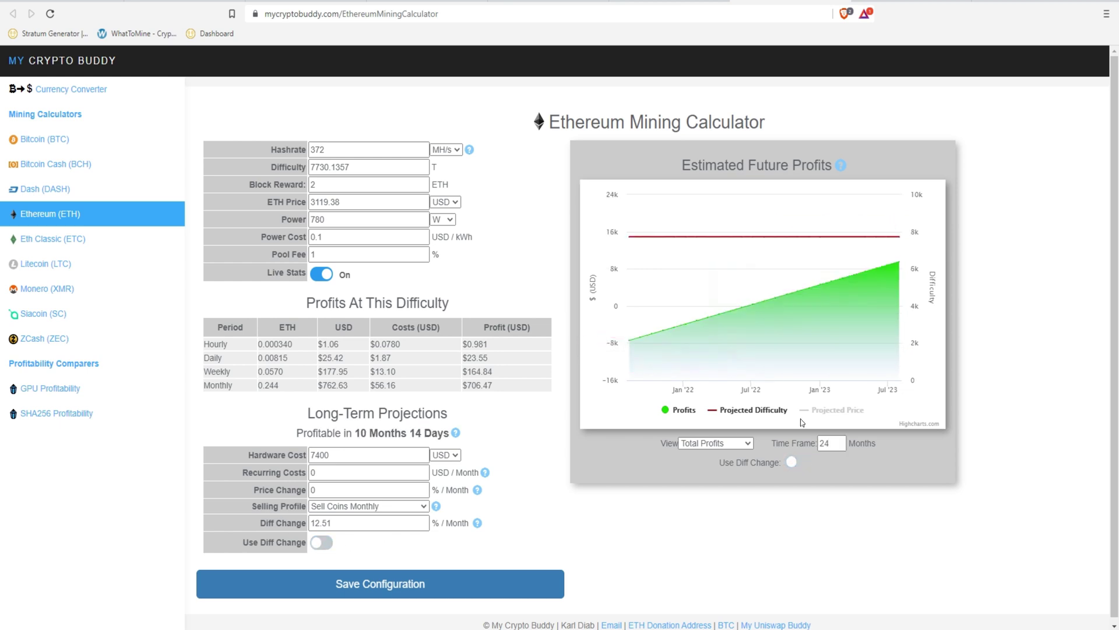
left_click(798, 441)
type("12")
left_click(823, 495)
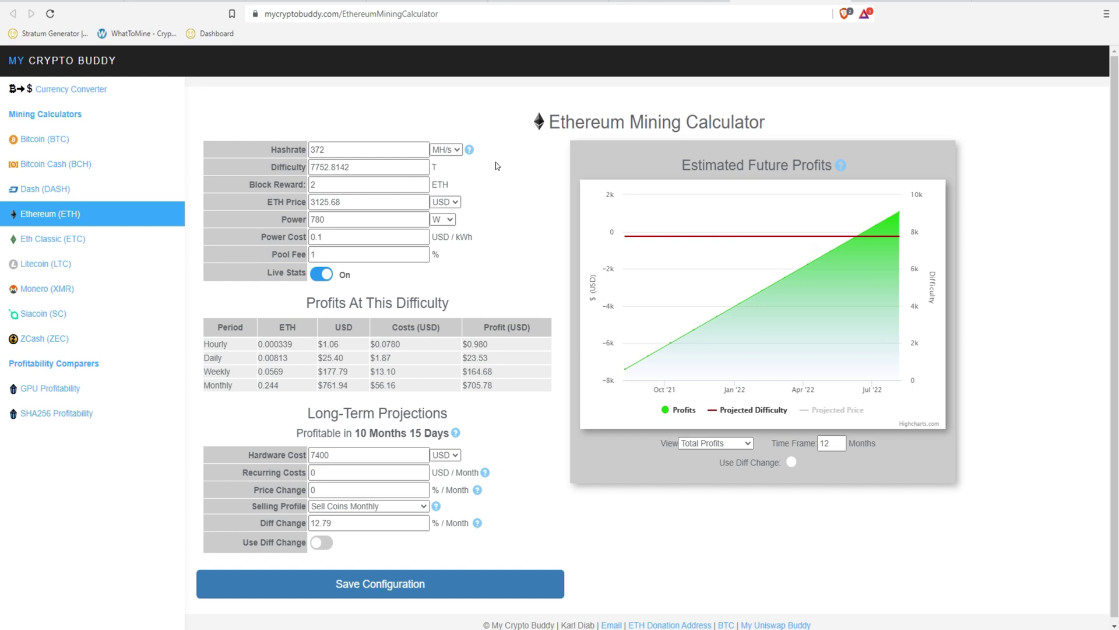
Switch to CoinMarketCap's Ethereum page and briefly select all text to view the supply figures
key("ctrl+Tab")
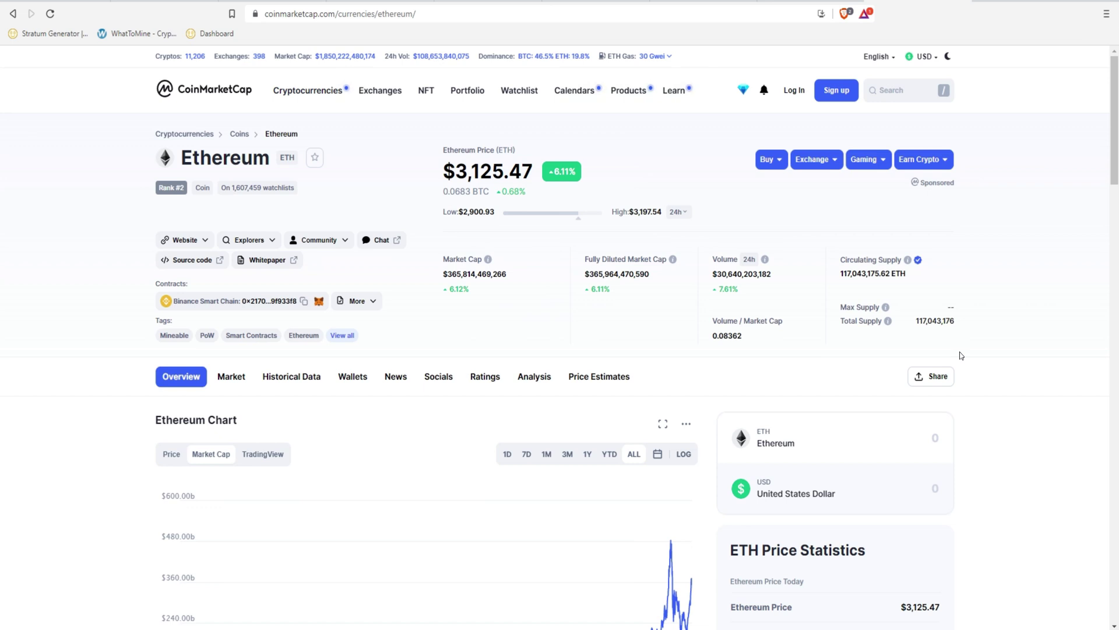
key("ctrl+a")
left_click(961, 355)
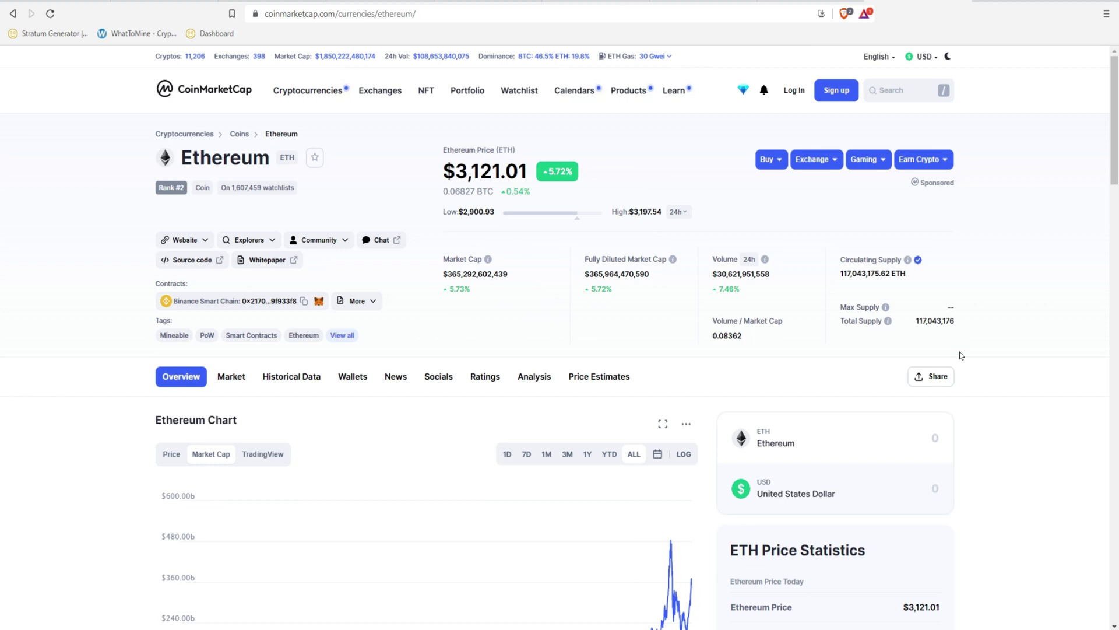
Go back to Etherchain's burn page, now reporting 20582.5 ETH burned
key("alt+Left")
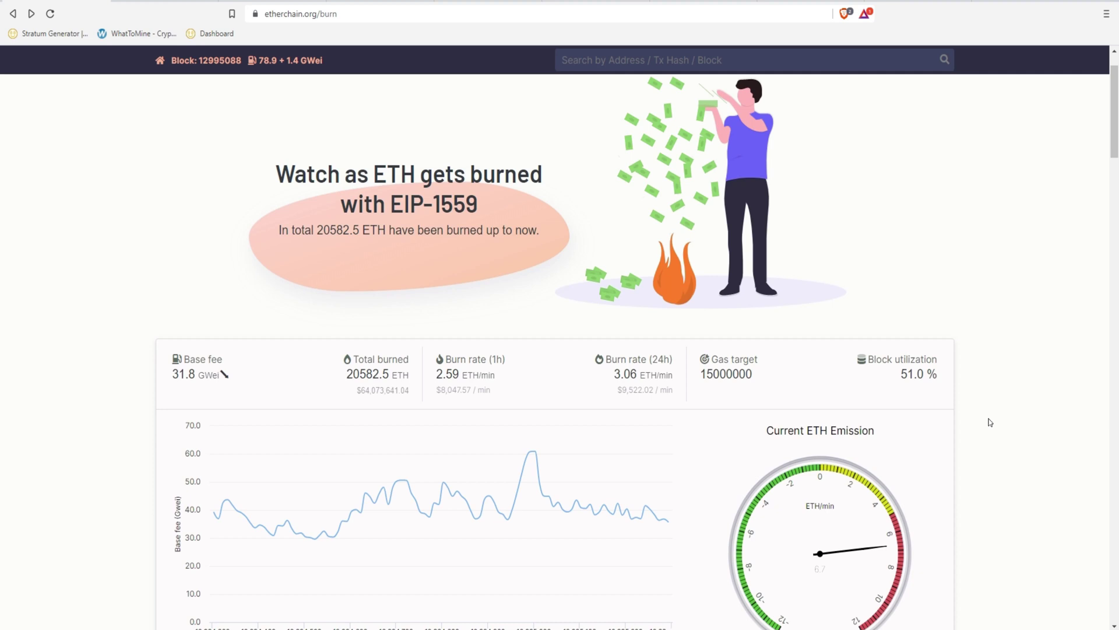